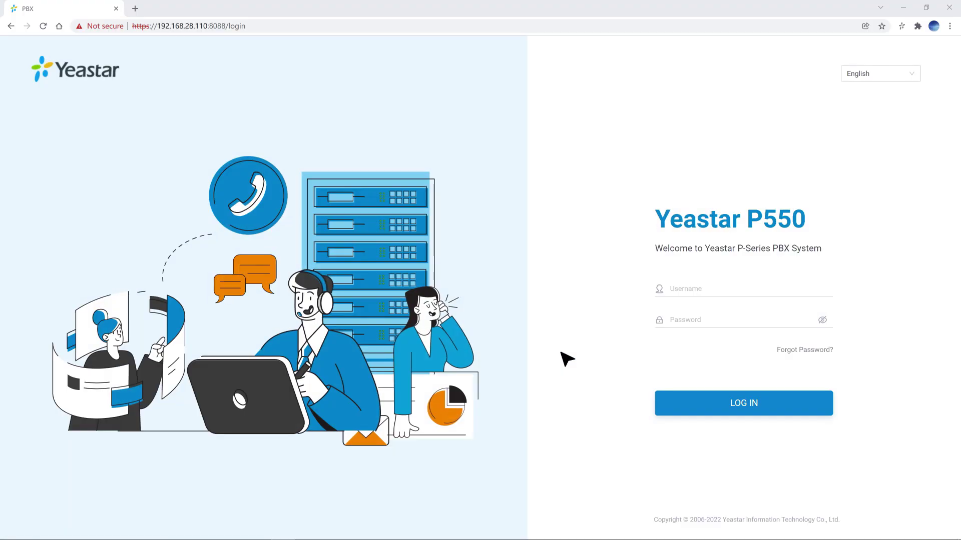
Step: Sign in to the primary PBX as admin with the administrator password
left_click(751, 292)
type("admin")
key("Tab")
type("••••••••••")
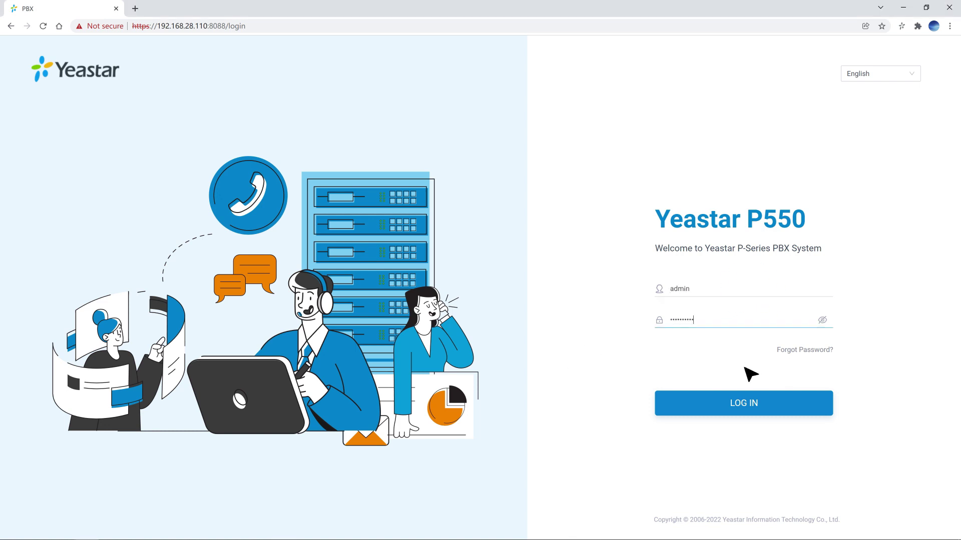
left_click(748, 400)
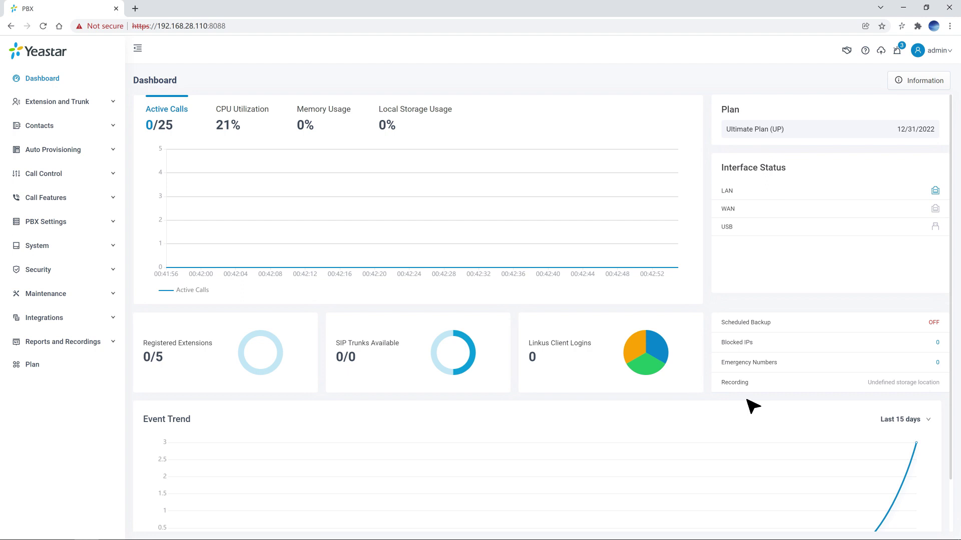
Step: Turn on Hot Standby under System and set the server mode to Primary Server
left_click(119, 250)
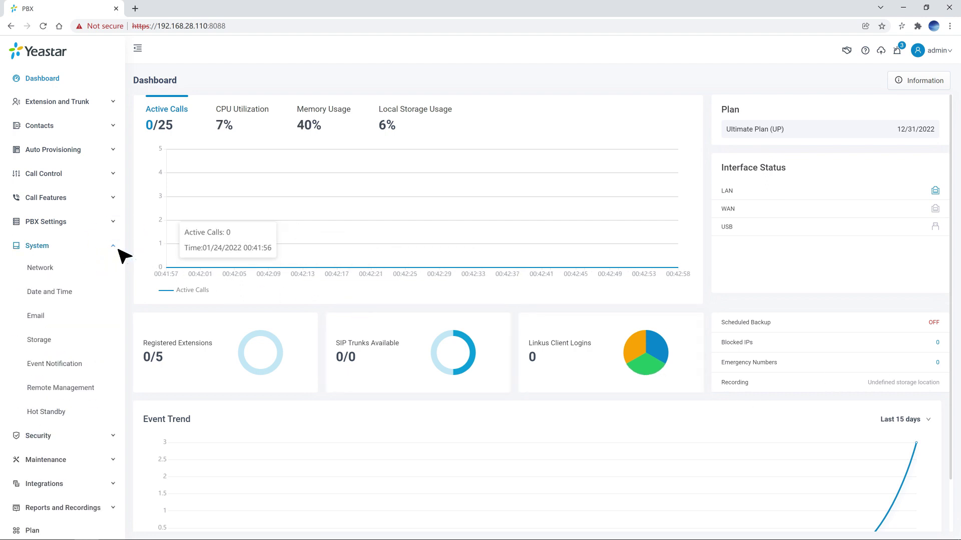
left_click(59, 413)
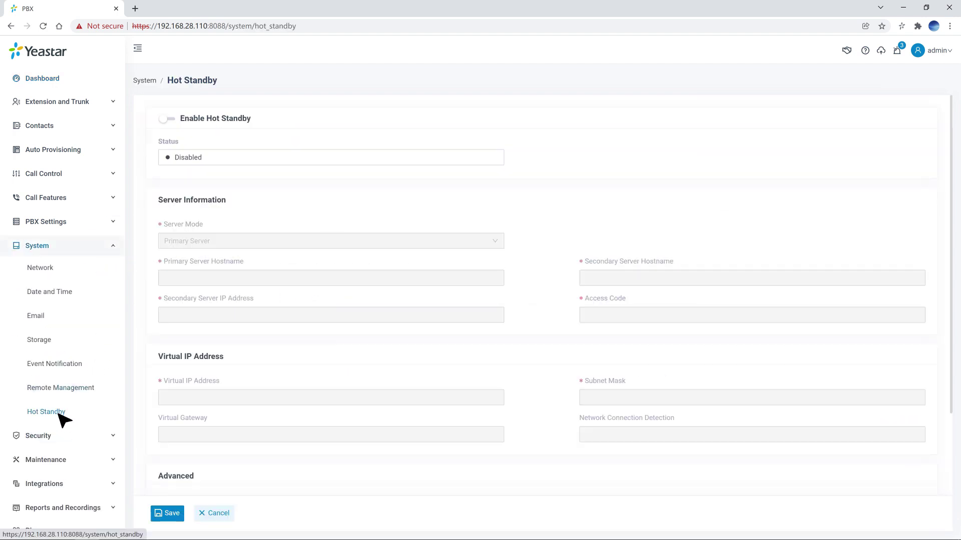
left_click(169, 119)
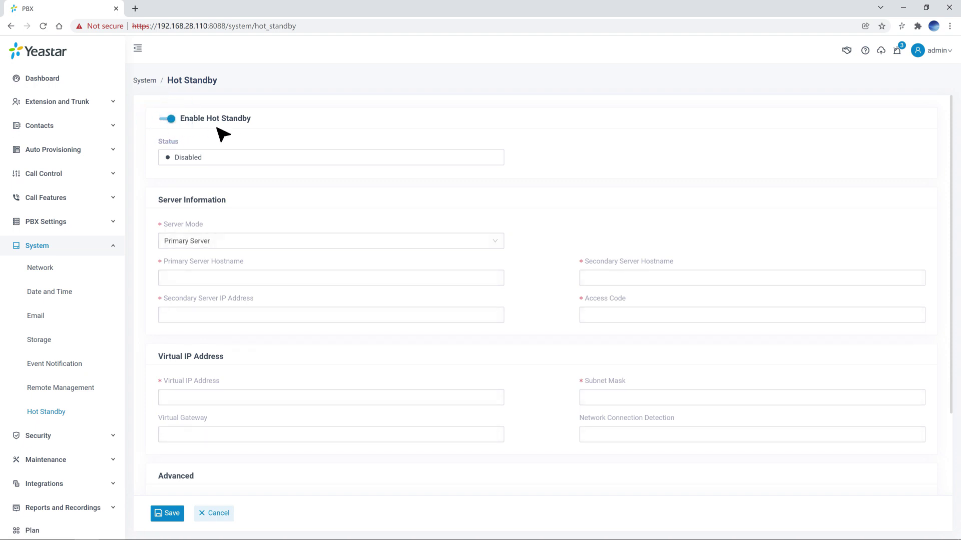
left_click(497, 241)
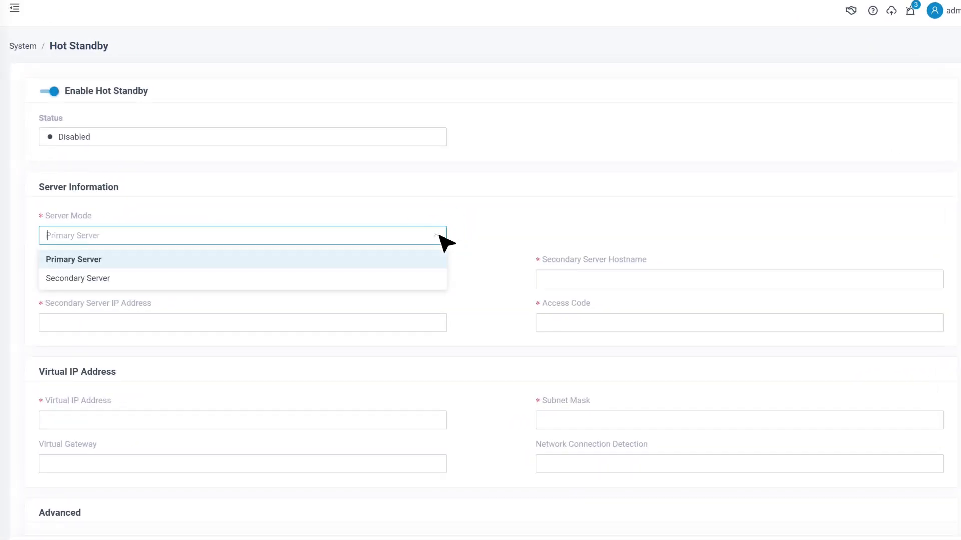
left_click(426, 259)
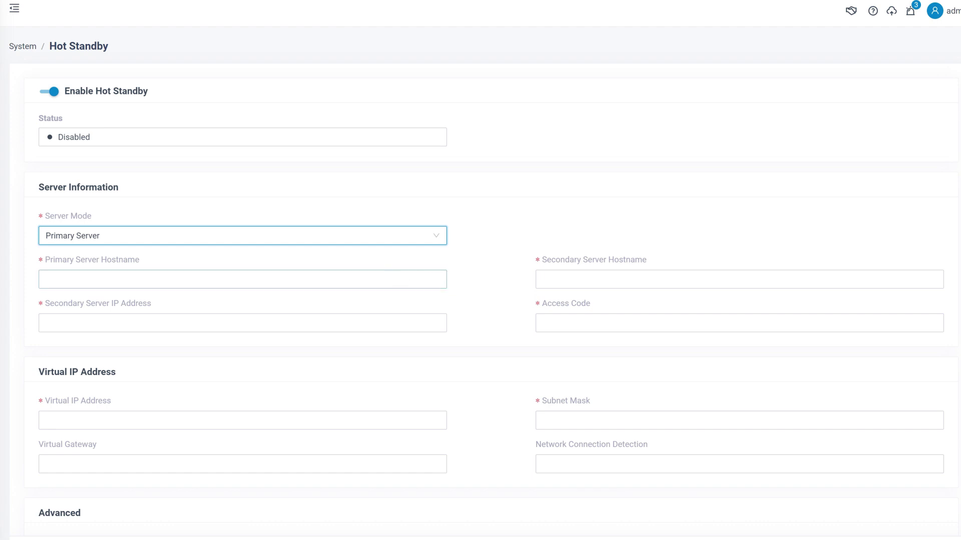
Step: Enter hostnames 'Primary PBX' and 'Secondary PBX', secondary IP 192.168.28.115, and the shared access code
left_click(379, 277)
type("Primary PBX")
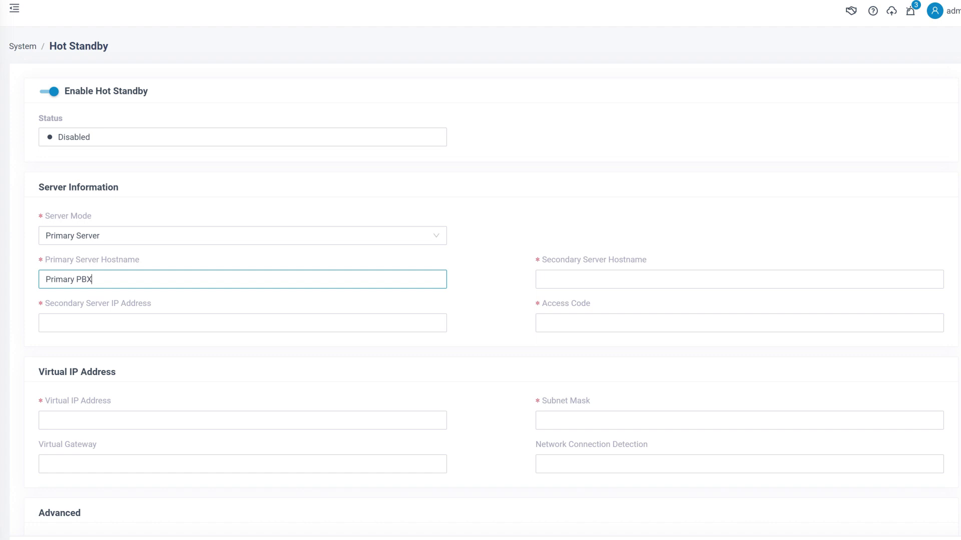
left_click(751, 282)
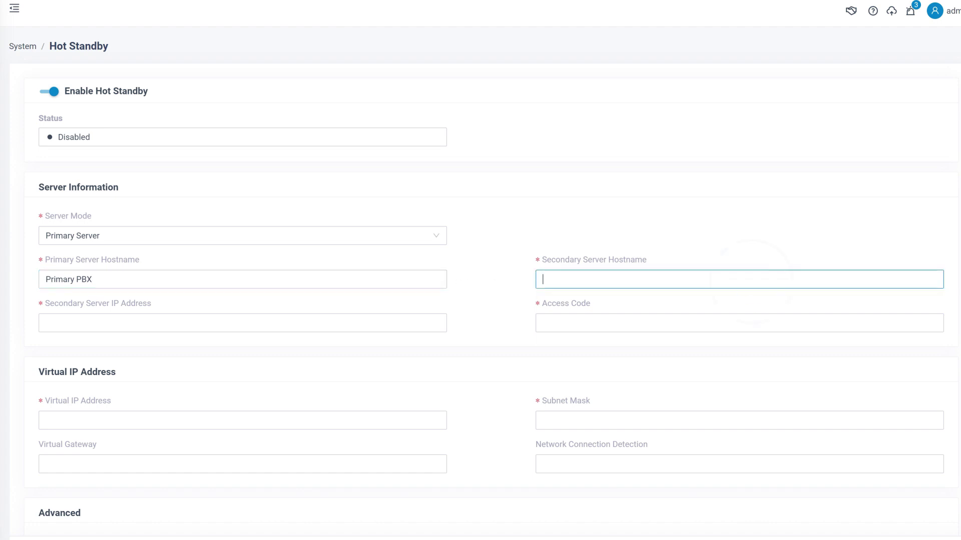
type("Secondary PBX")
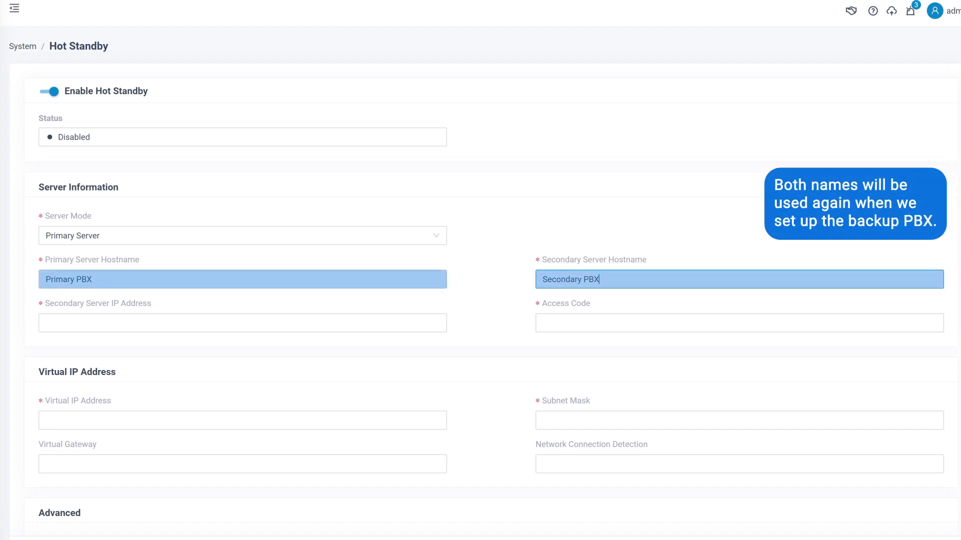
left_click(354, 323)
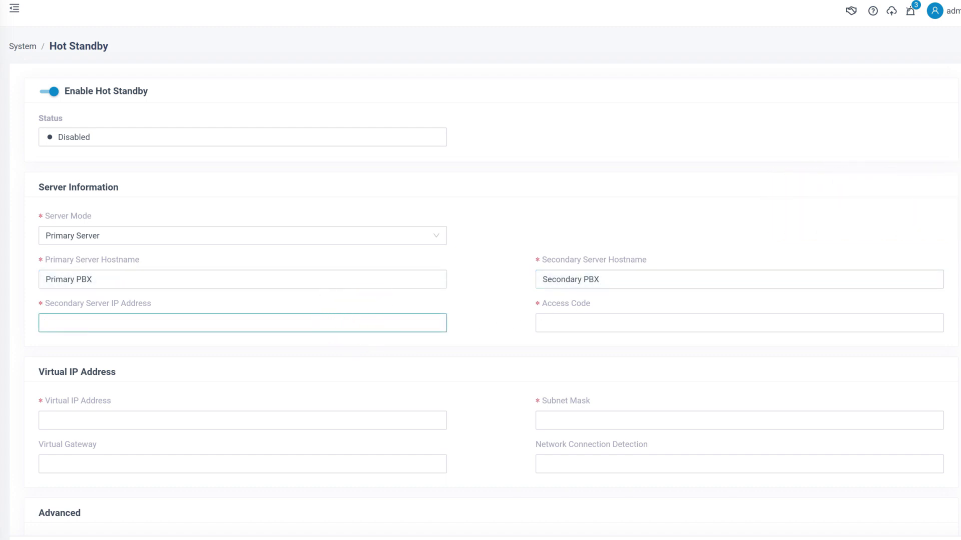
type("192.168.28.115")
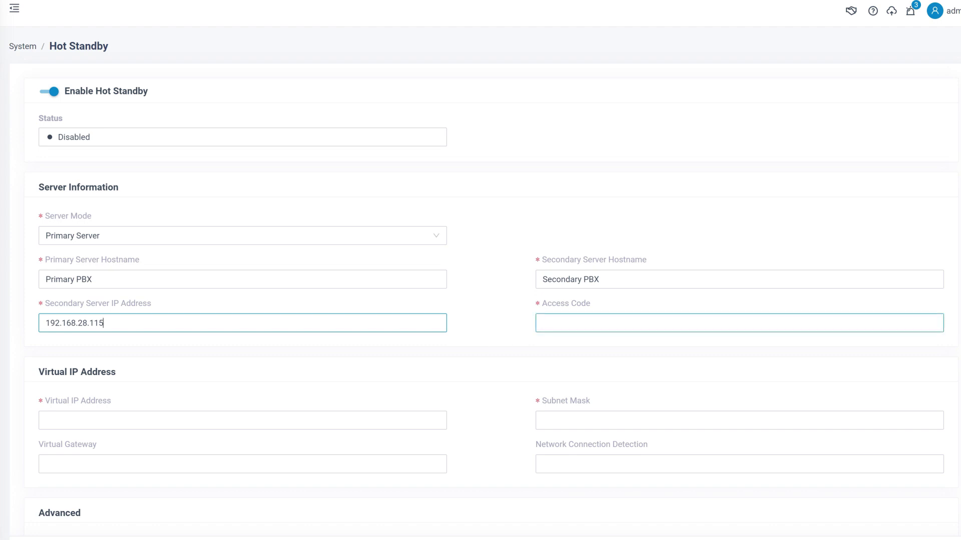
left_click(742, 323)
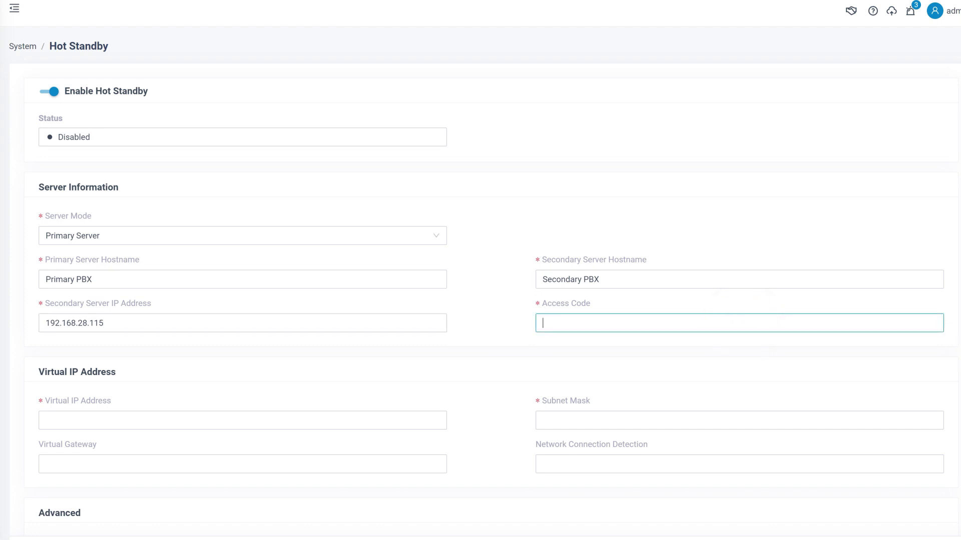
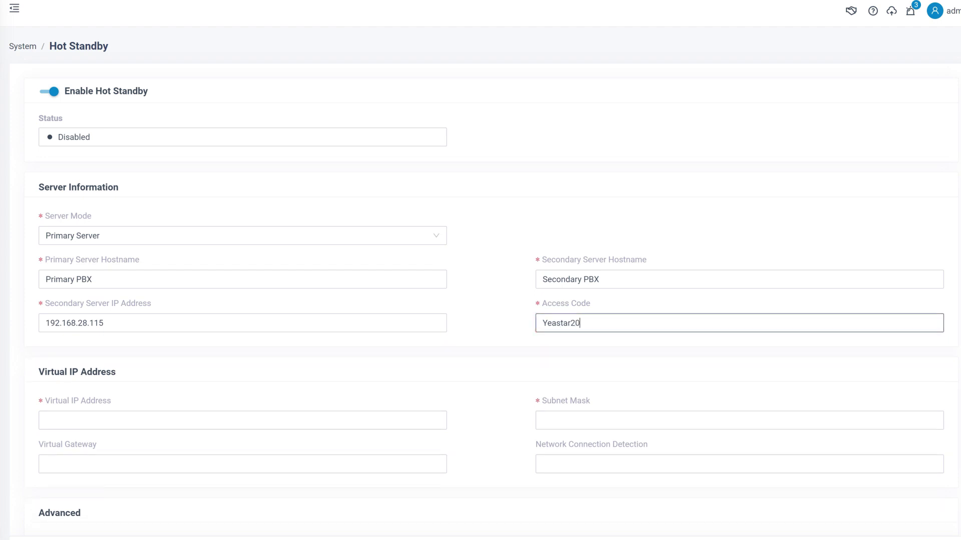
left_click(744, 346)
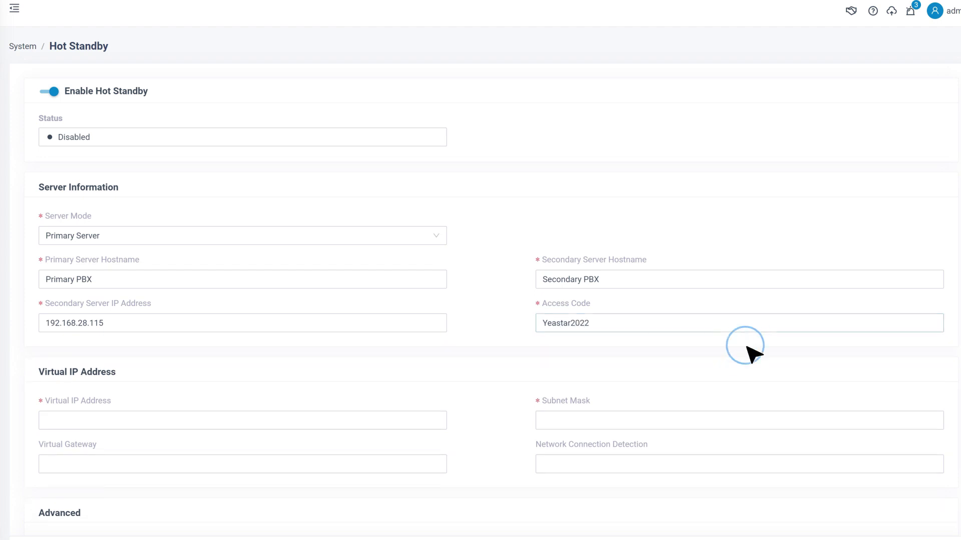
Step: Enter 192.168.28.51 as the Hot Standby virtual IP address
scroll(753, 341, "down", 3)
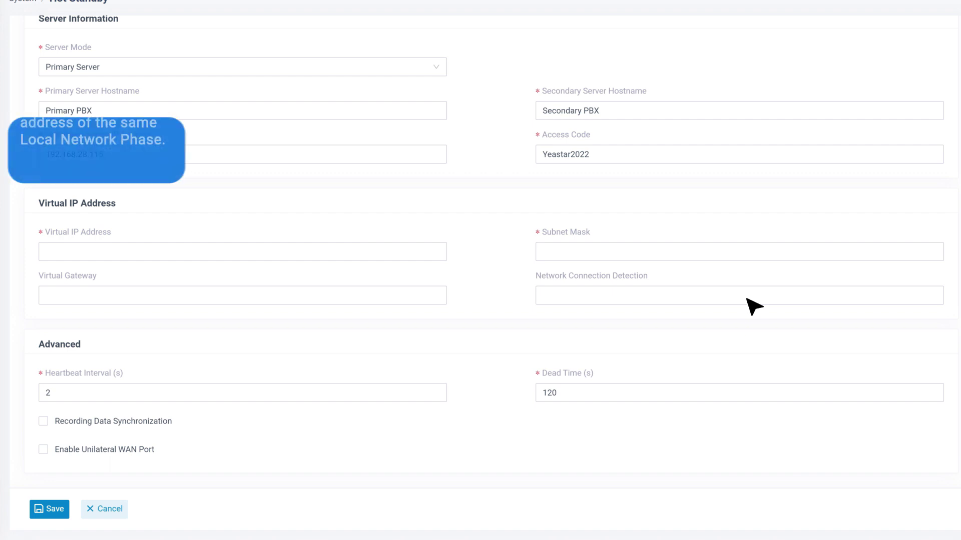
left_click(350, 252)
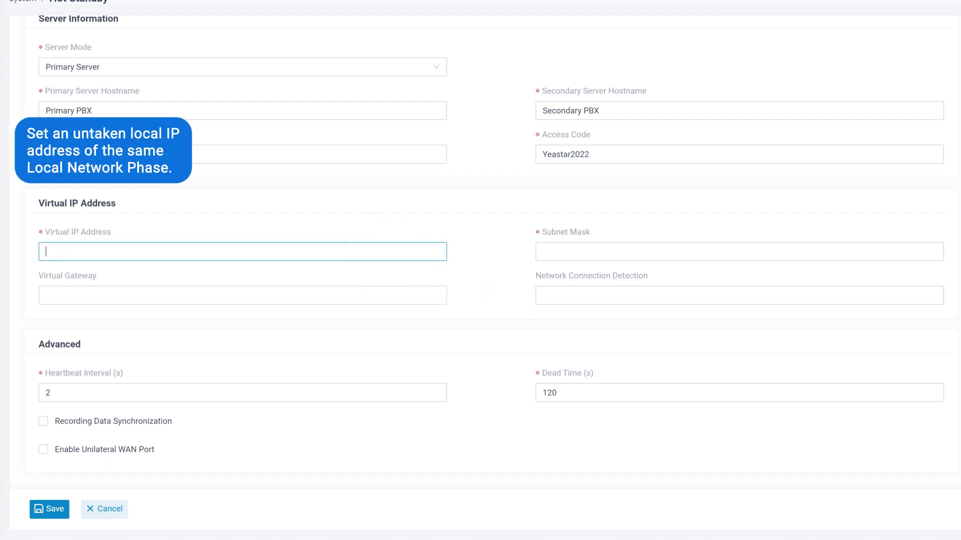
type("192.168.28.51")
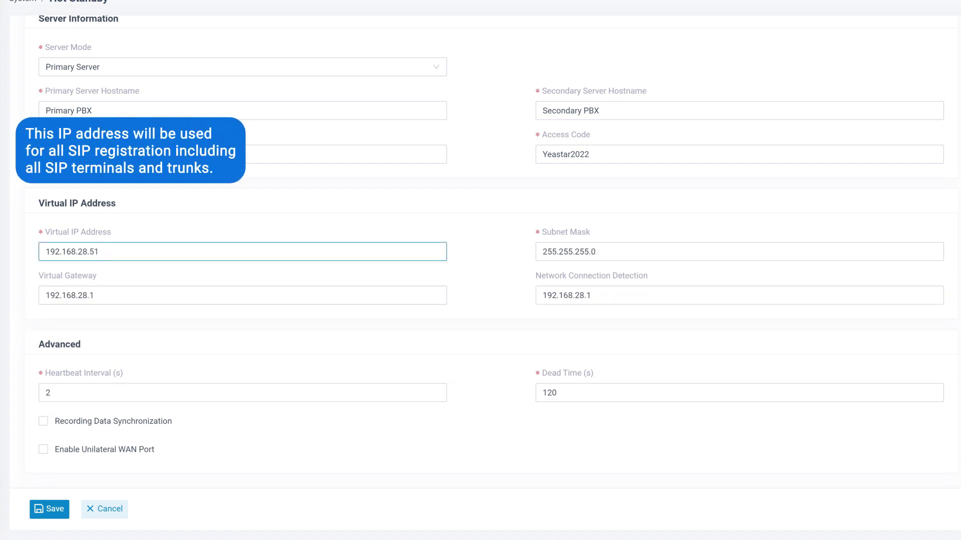
left_click(479, 257)
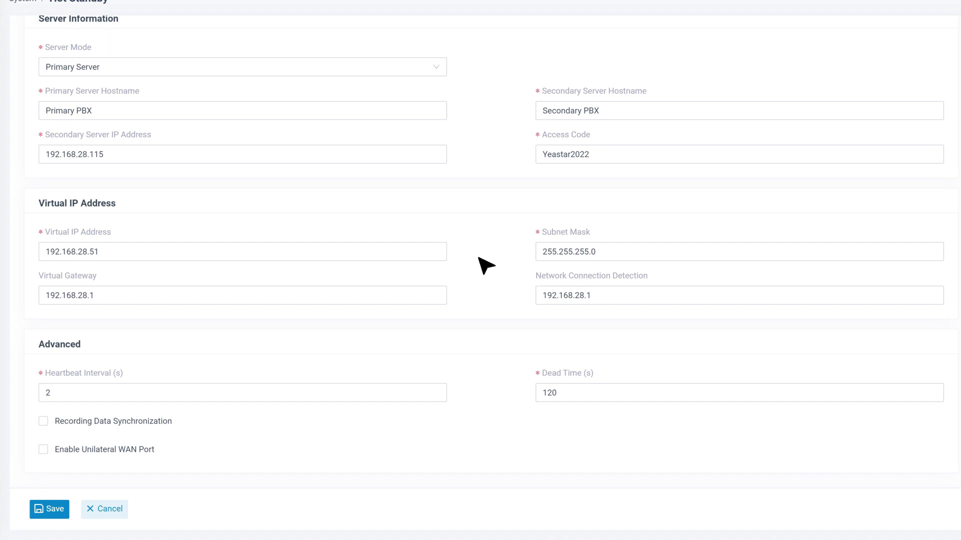
Step: Tick Recording Data Synchronization and Enable Unilateral WAN Port, then save the primary's Hot Standby settings
left_click(282, 392)
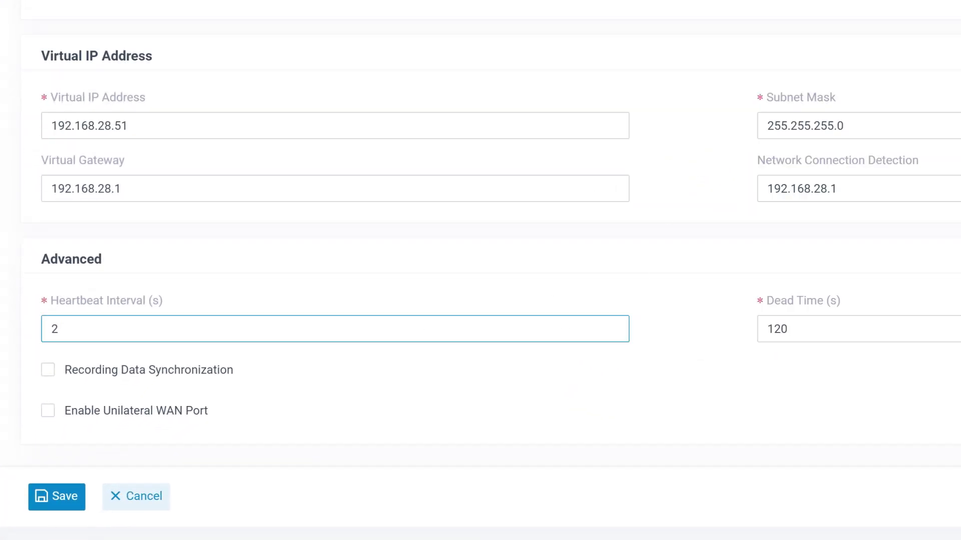
mouse_move(126, 372)
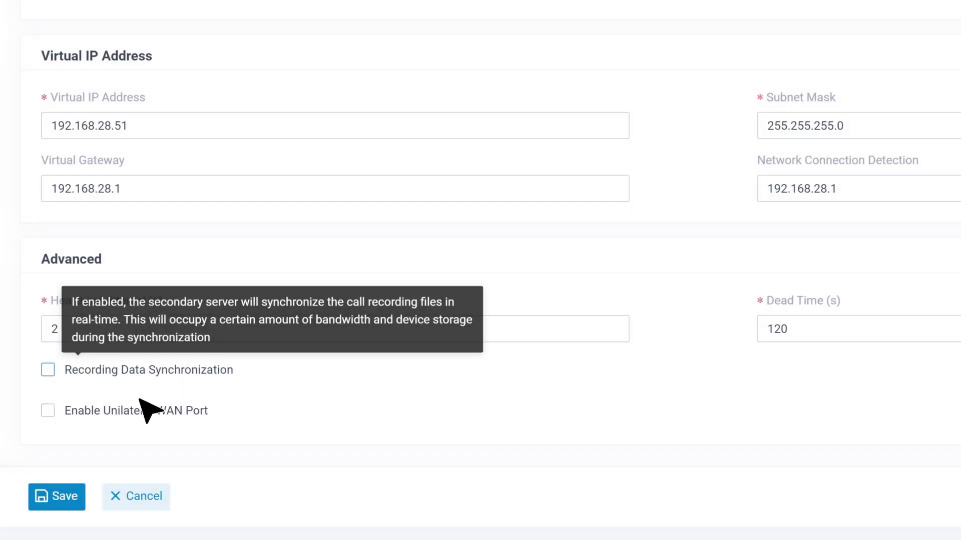
mouse_move(142, 423)
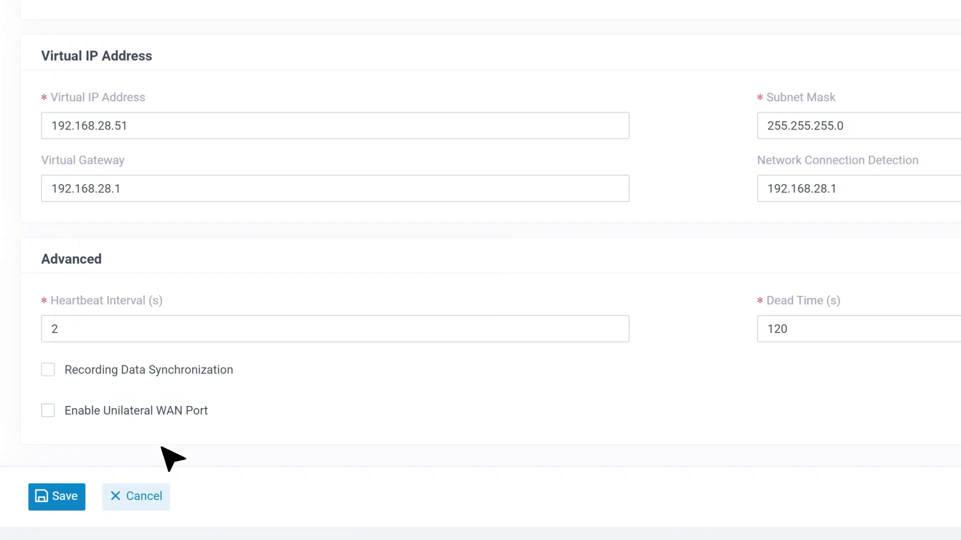
left_click(47, 370)
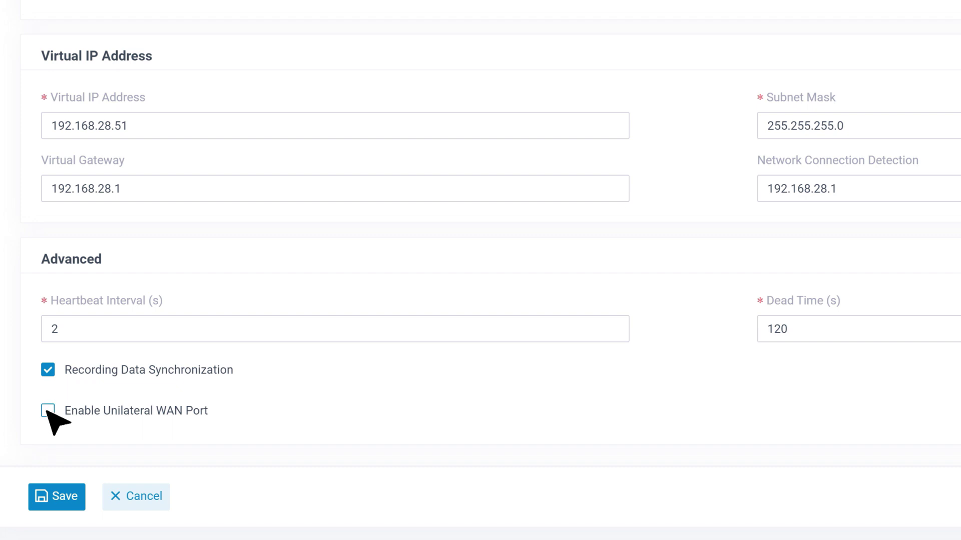
left_click(48, 413)
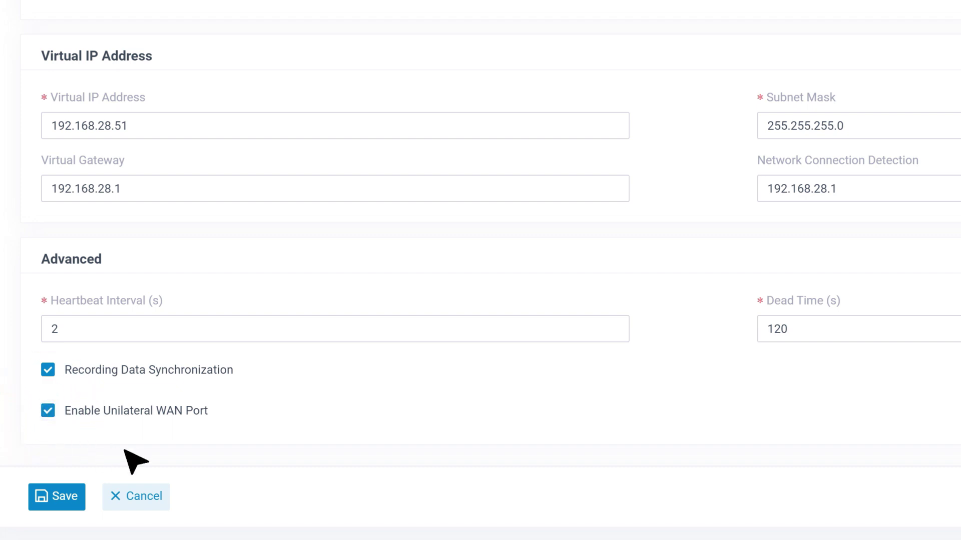
left_click(66, 496)
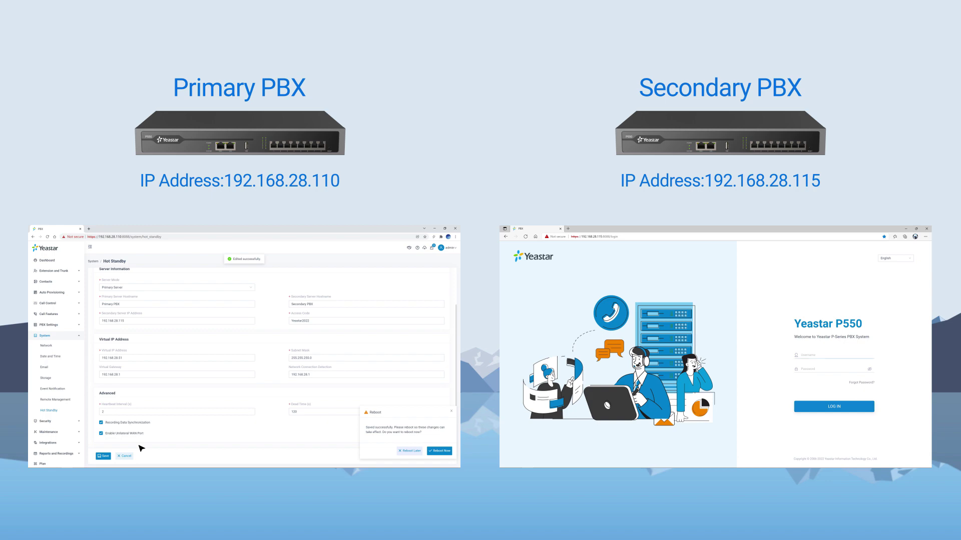
Step: Log in to the secondary PBX at 192.168.28.115 and expand its System settings
left_click(851, 406)
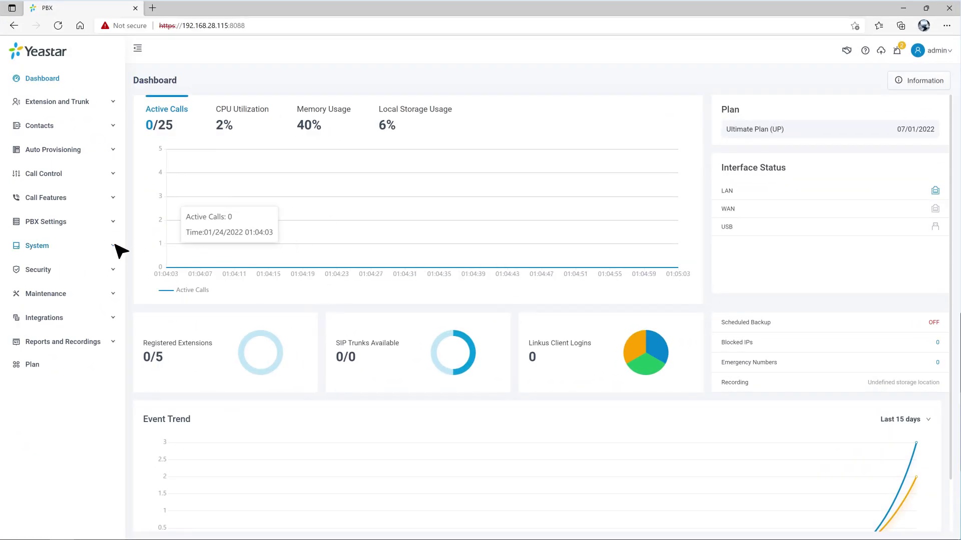
left_click(116, 248)
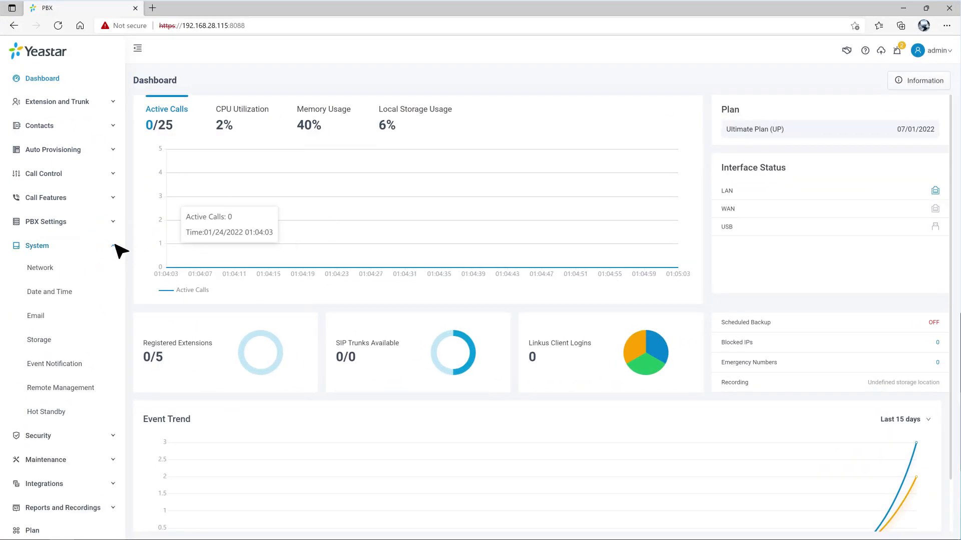
Step: Enable Hot Standby on the secondary PBX with server mode Secondary Server
left_click(80, 414)
left_click(171, 119)
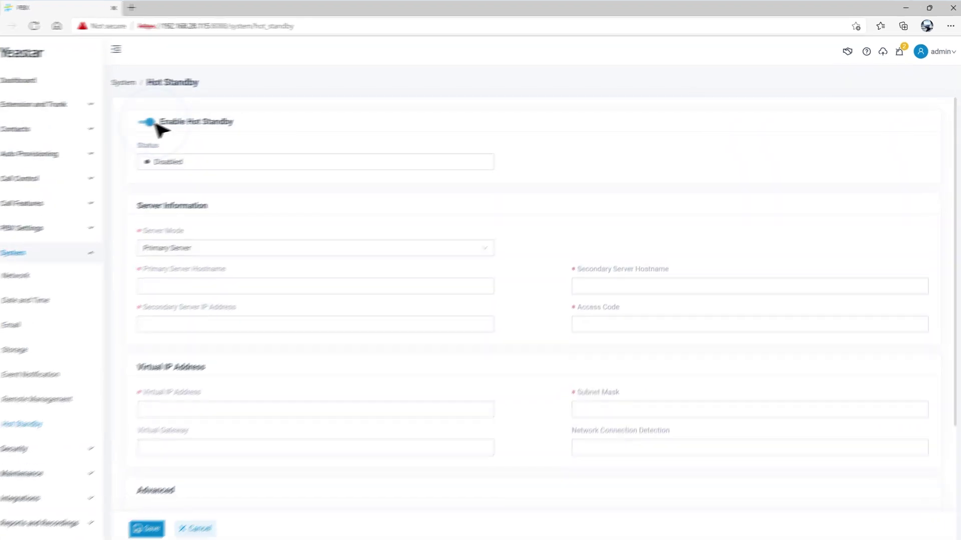
left_click(498, 239)
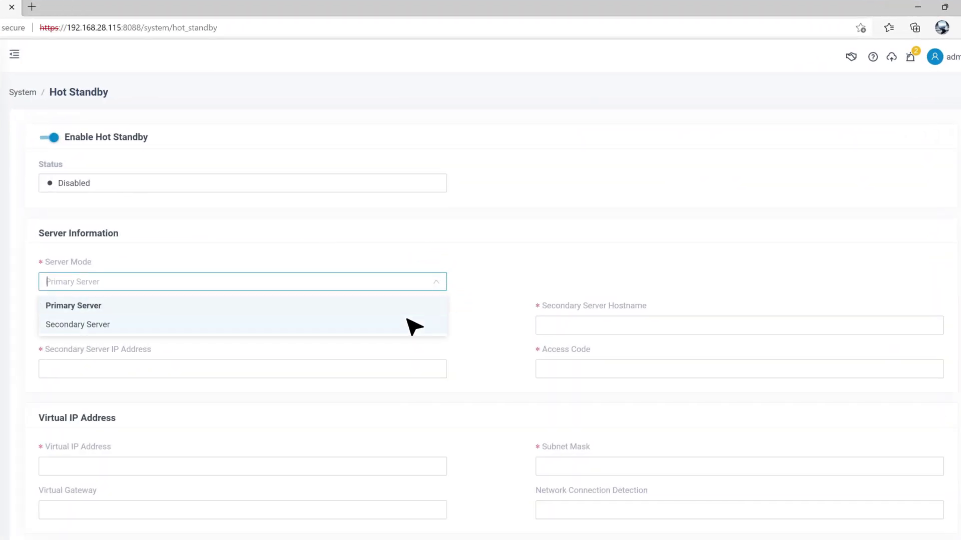
left_click(407, 324)
Step: Enter hostnames 'Primary PBX' and 'Secondary PBX', primary IP 192.168.28.110, and the shared access code
left_click(405, 327)
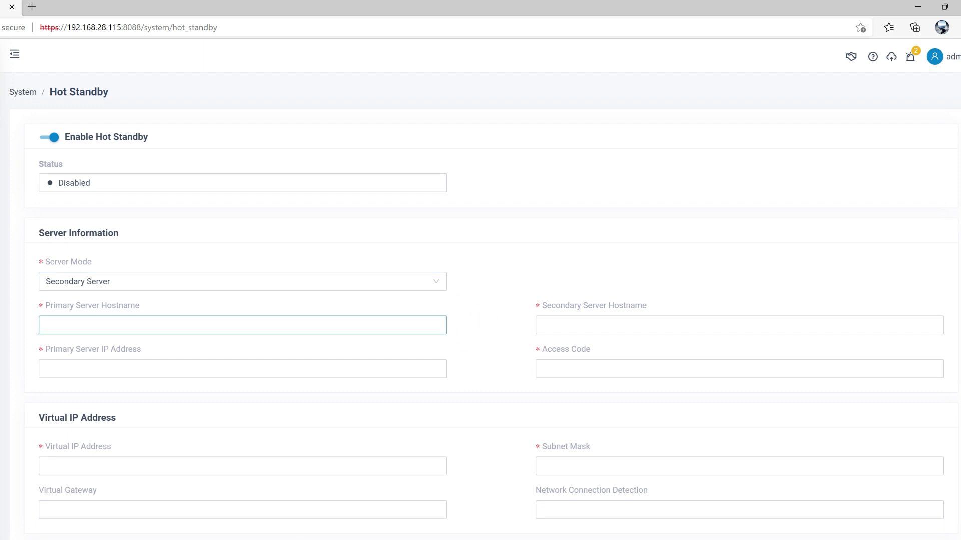
type("Primary PBX")
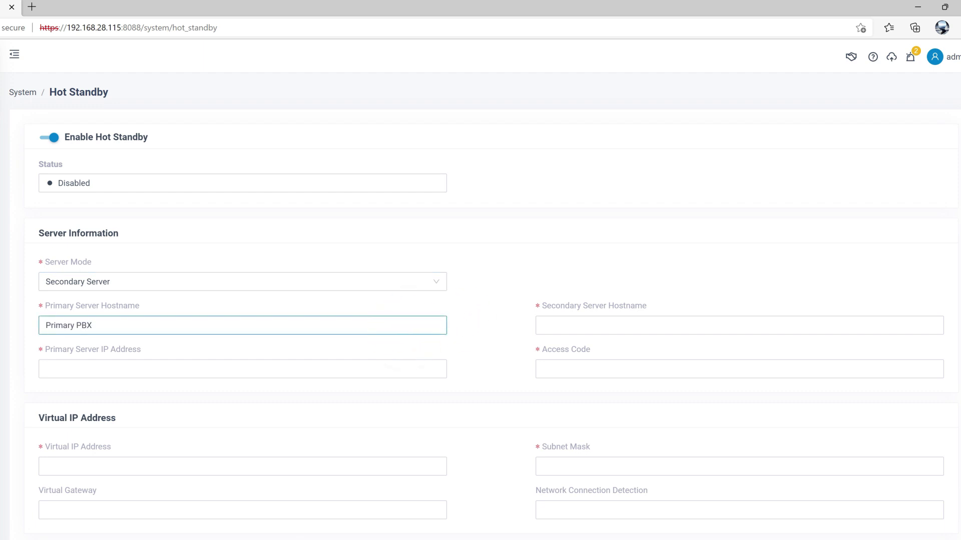
left_click(819, 325)
type("Secondary PBX")
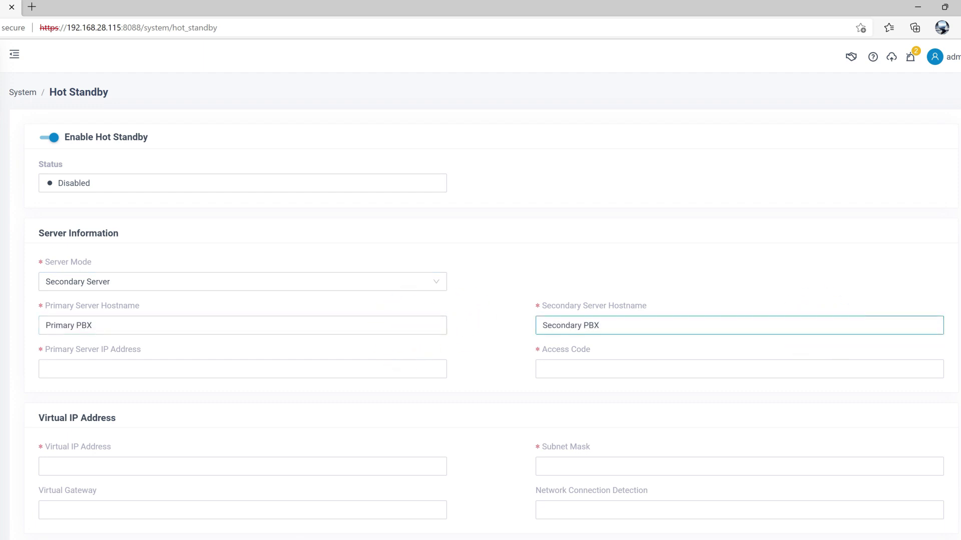
left_click(395, 370)
type("192.168.28.110")
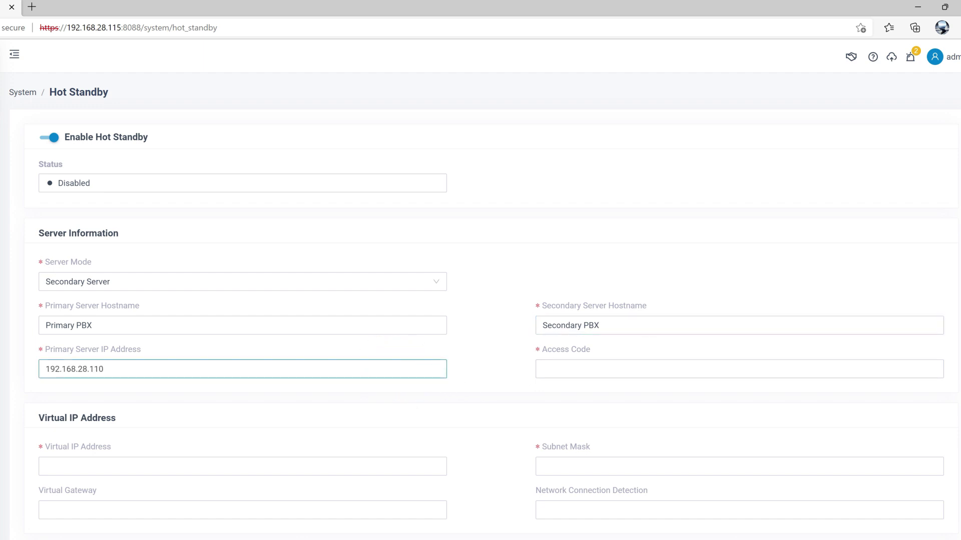
left_click(749, 368)
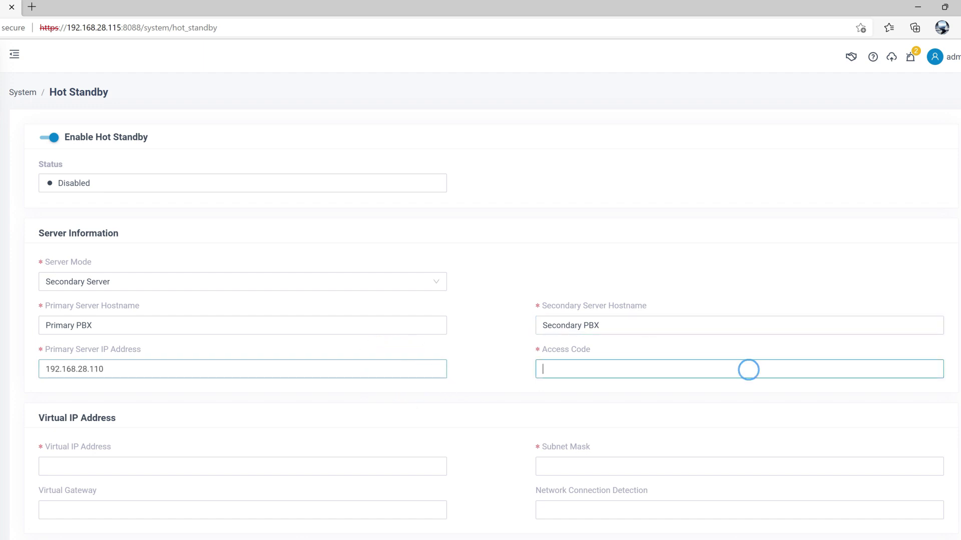
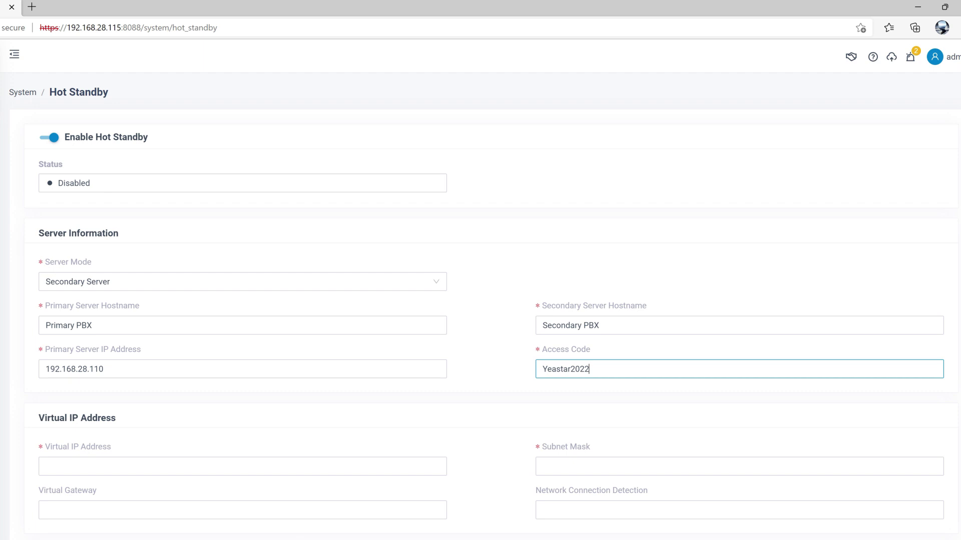
left_click(748, 385)
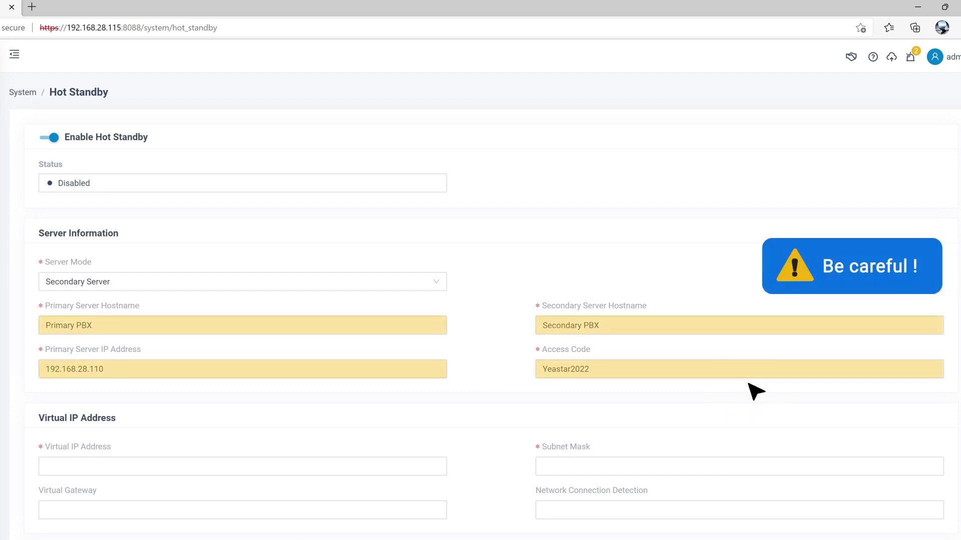
Step: Enter 192.168.28.51 as the secondary PBX's virtual IP address
scroll(755, 392, "down", 2)
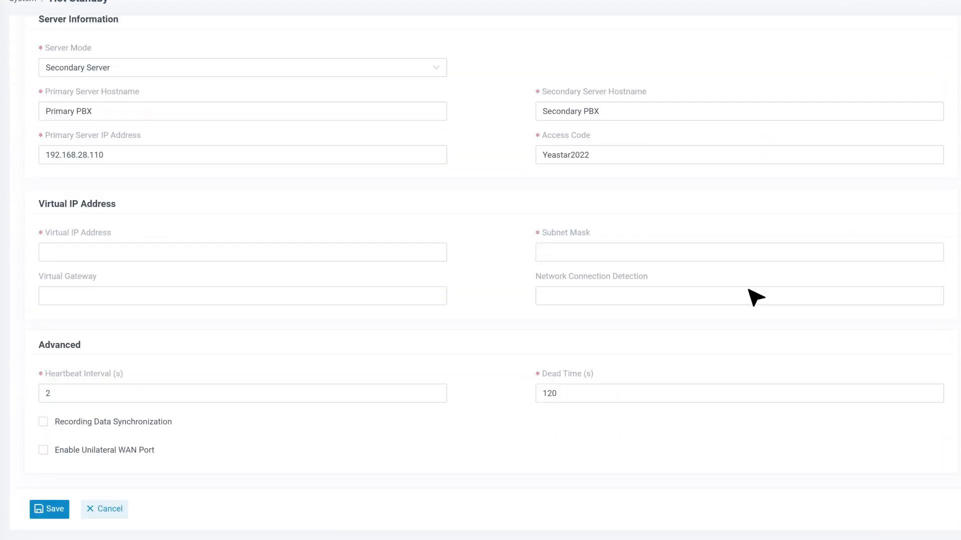
left_click(380, 251)
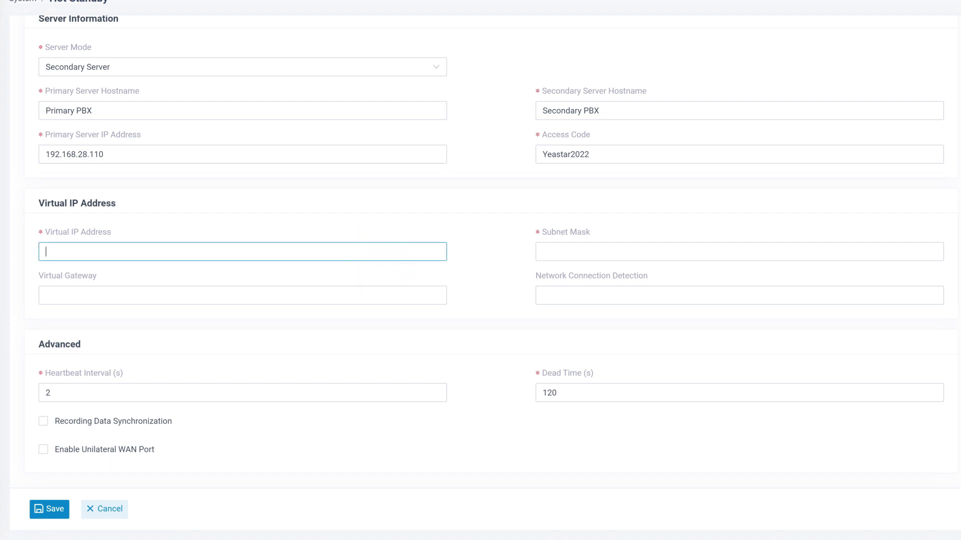
type("192.168.2")
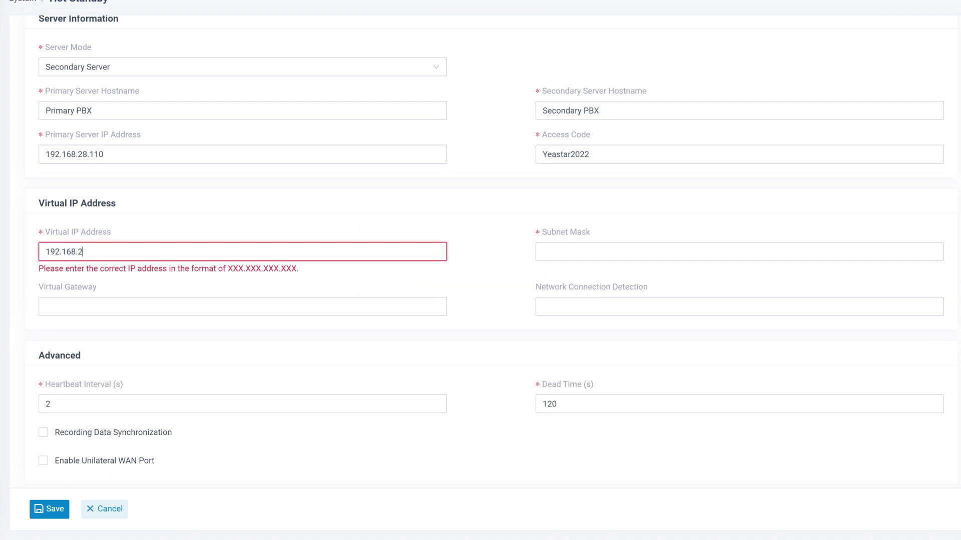
type("8.51")
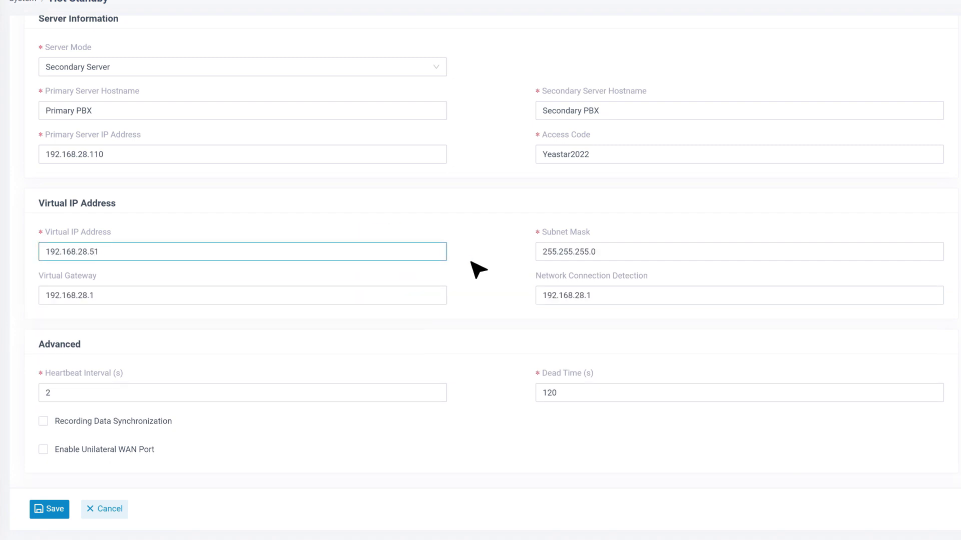
left_click(471, 261)
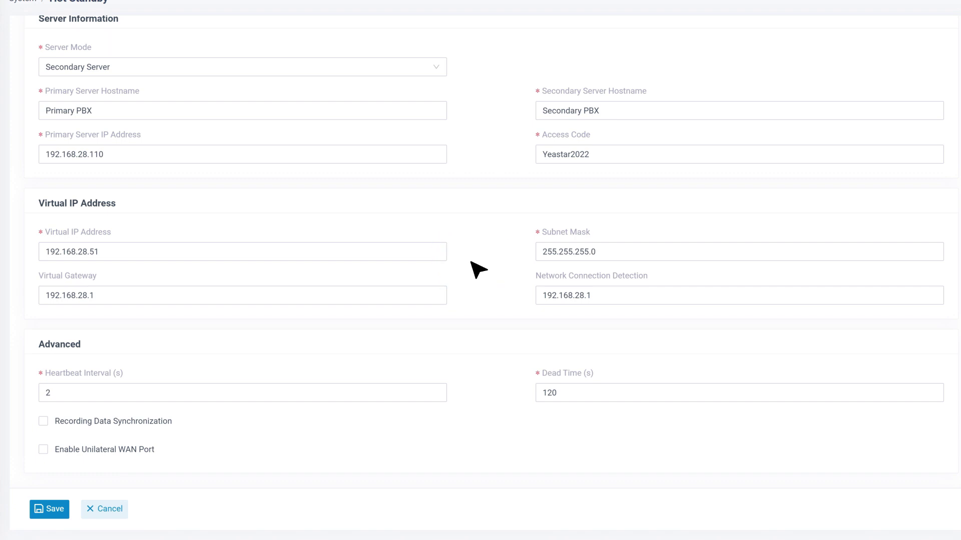
Step: Enable Recording Data Synchronization and the Unilateral WAN Port, then save the settings
left_click(43, 422)
left_click(43, 450)
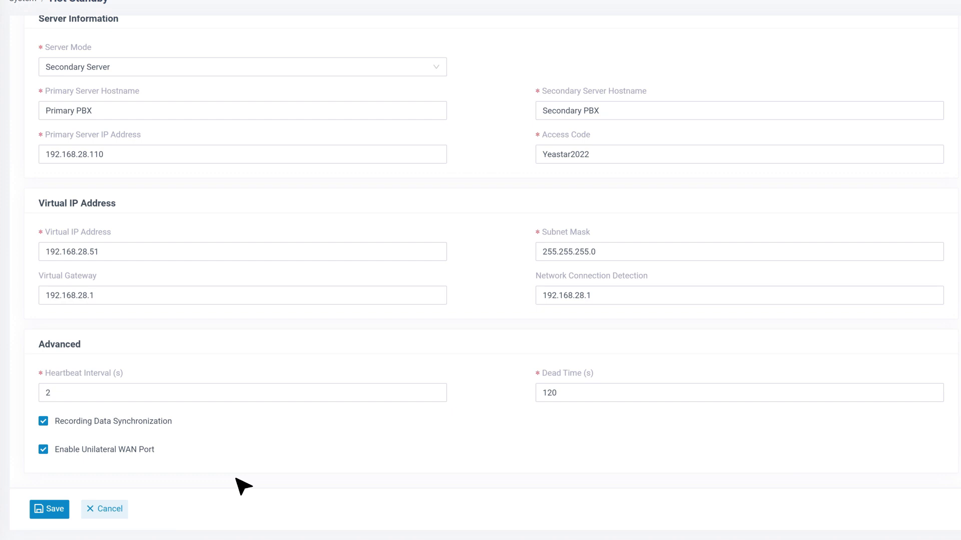
left_click(50, 508)
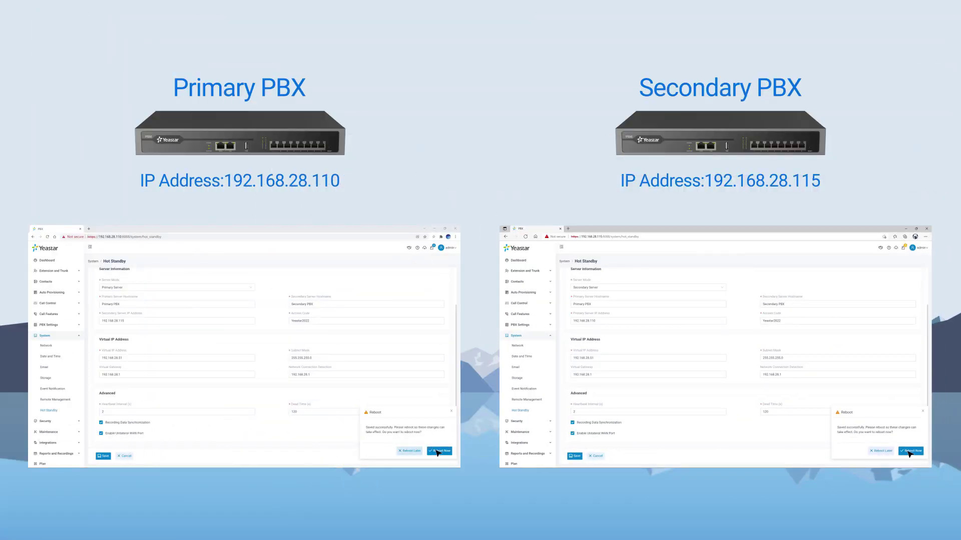
Step: Confirm Reboot Now on both the primary and secondary PBX
left_click(436, 451)
left_click(908, 451)
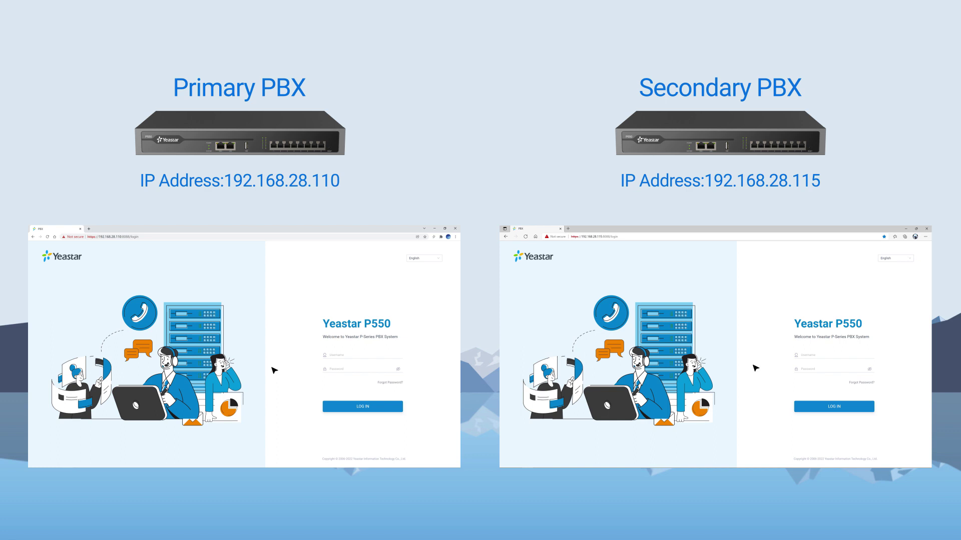
Step: Log back into both PBXs and open Hot Standby: primary shows Running, secondary Standby
left_click(358, 409)
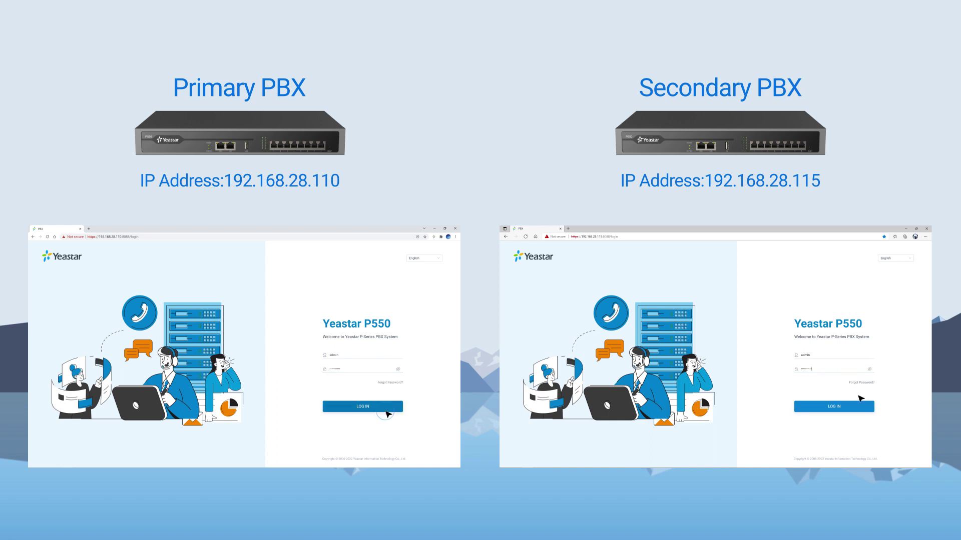
left_click(859, 407)
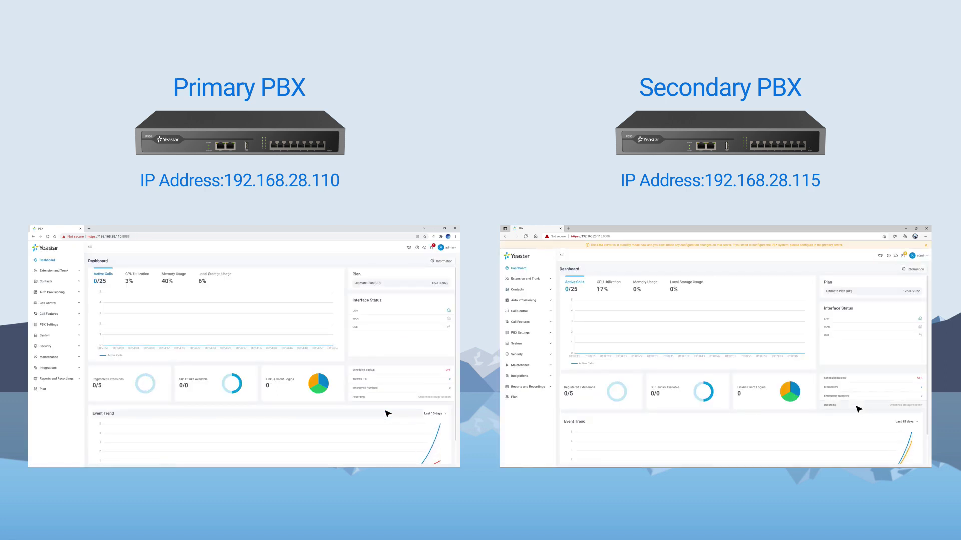
left_click(75, 335)
left_click(49, 410)
left_click(550, 345)
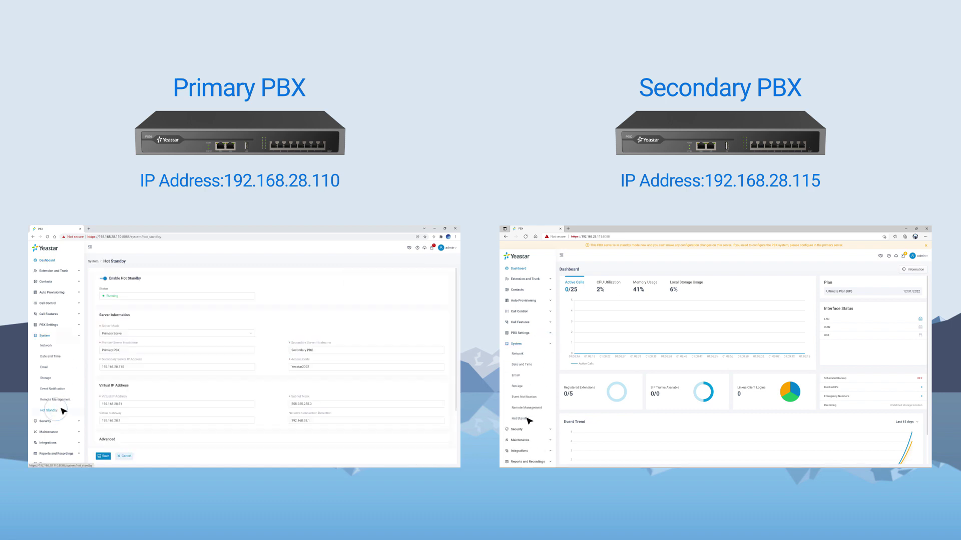
left_click(520, 418)
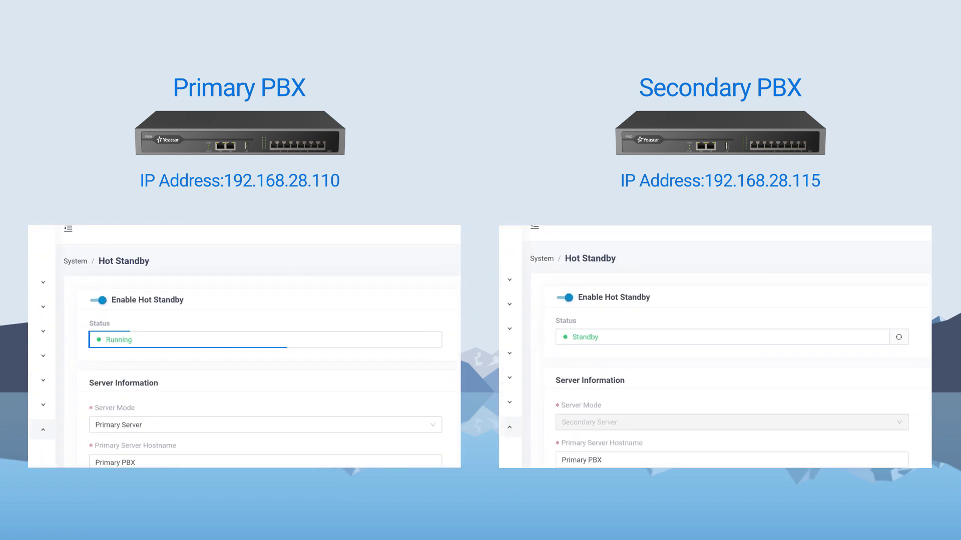